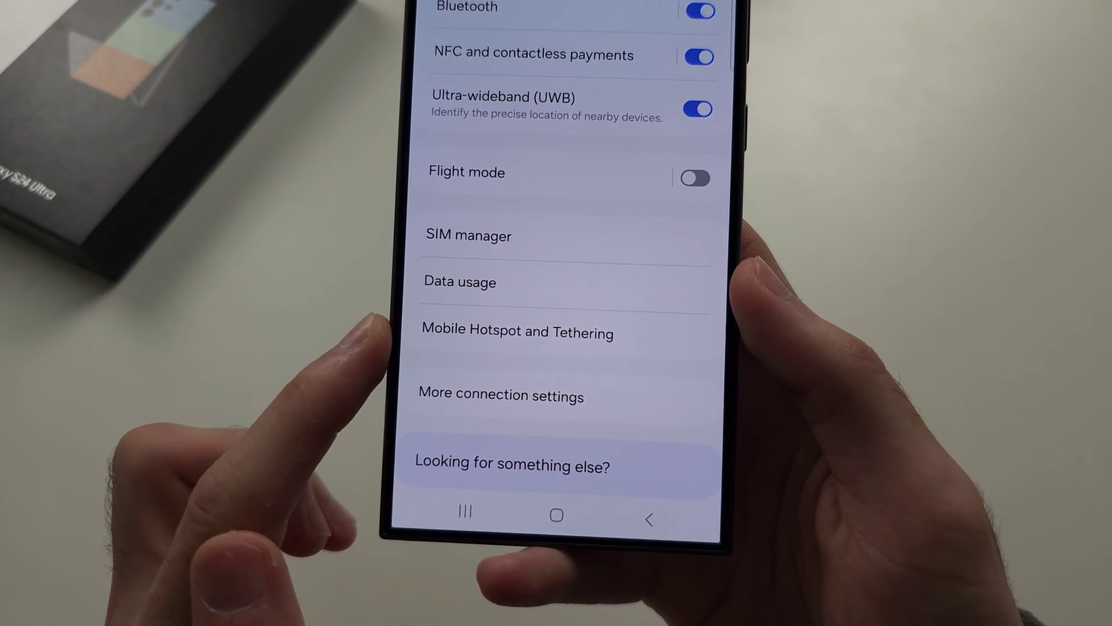
Go to Mobile Hotspot and Tethering under Connections.
{"action": "left_click", "coordinate": [452, 333]}
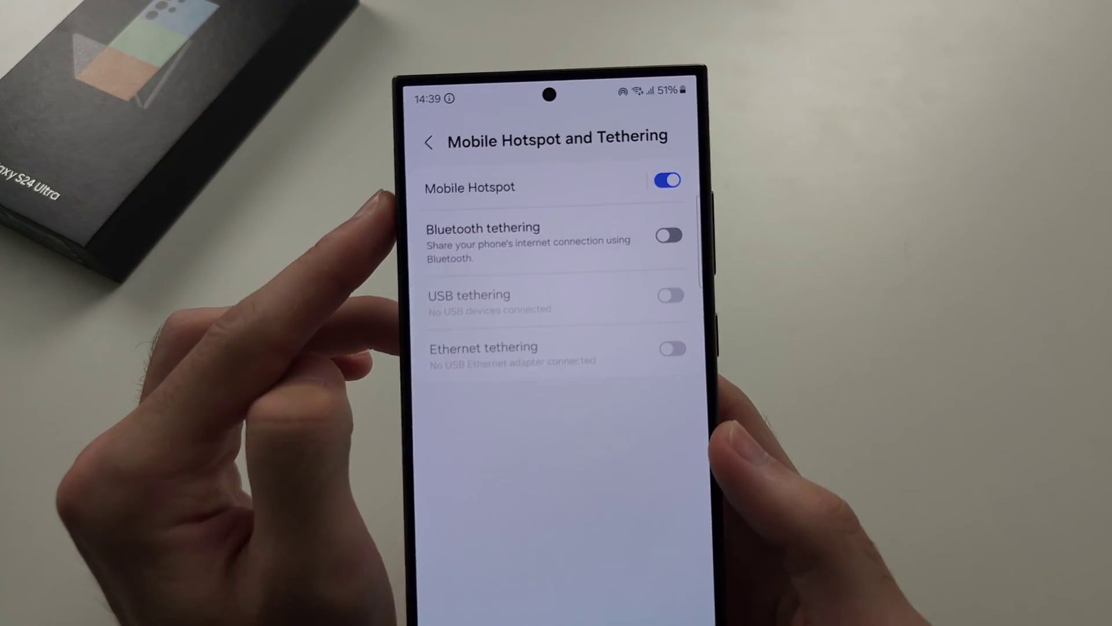
Open the Mobile Hotspot page and turn the hotspot off.
{"action": "left_click", "coordinate": [470, 182]}
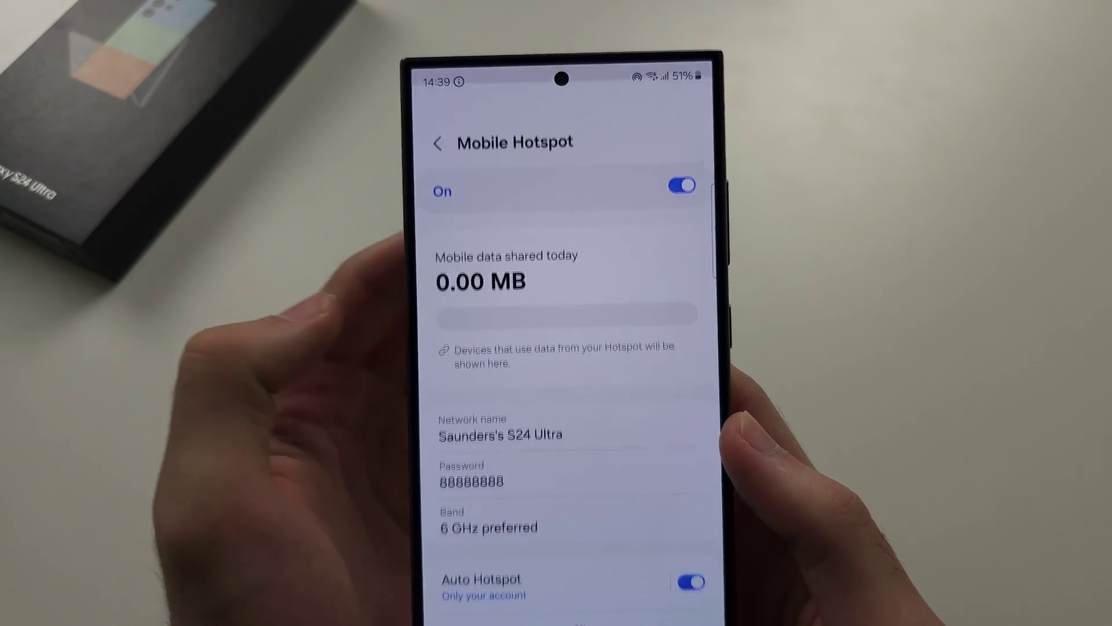
{"action": "left_click", "coordinate": [678, 179]}
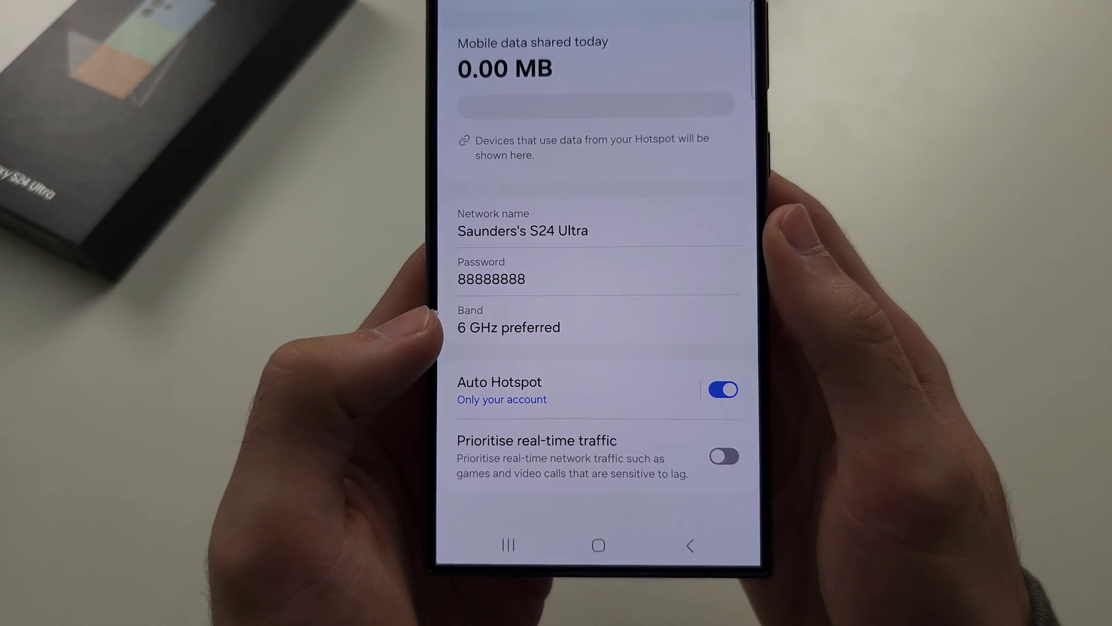
In Configure Mobile Hotspot, try 2.4 and 5 GHz, then pick 6 GHz preferred.
{"action": "left_click", "coordinate": [469, 323]}
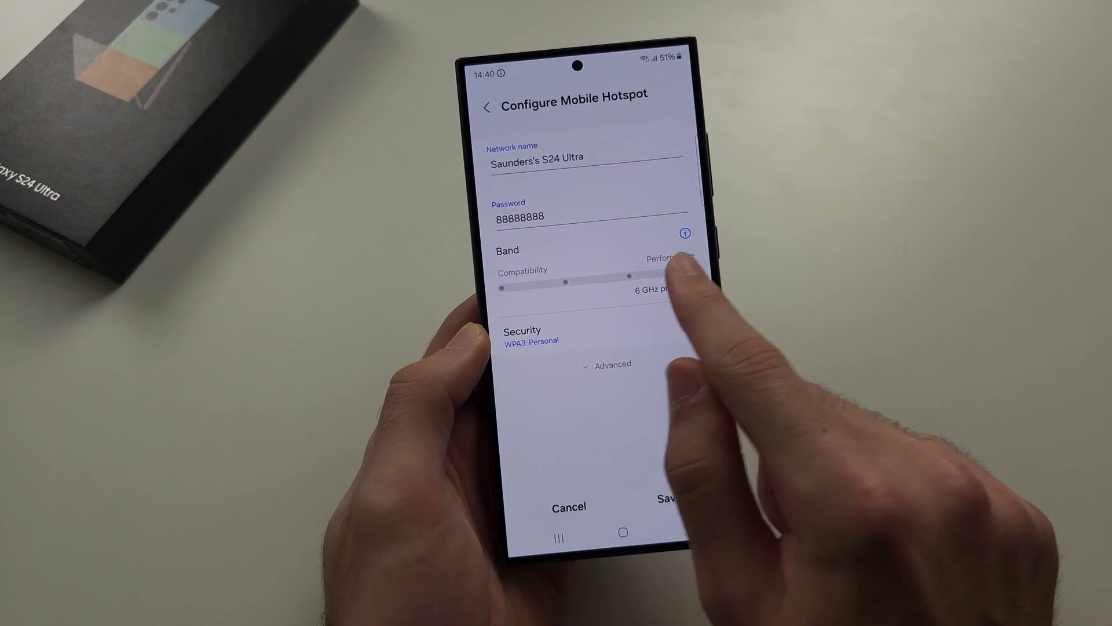
{"action": "left_click_drag", "start_coordinate": [679, 276], "coordinate": [501, 287]}
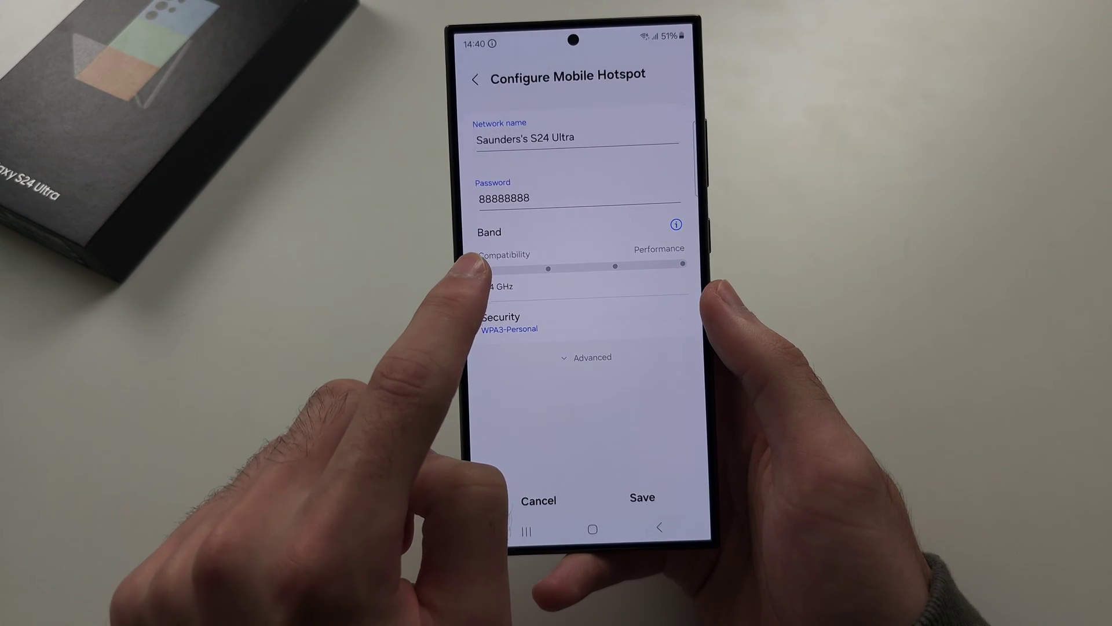
{"action": "left_click_drag", "start_coordinate": [485, 267], "coordinate": [682, 262]}
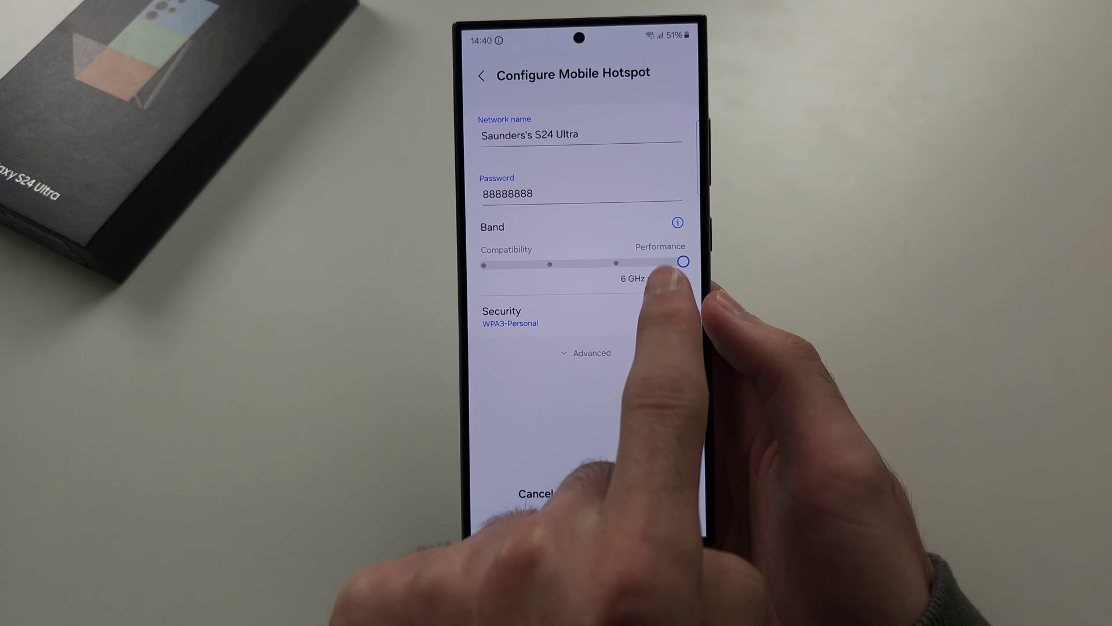
{"action": "left_click_drag", "start_coordinate": [677, 264], "coordinate": [611, 266]}
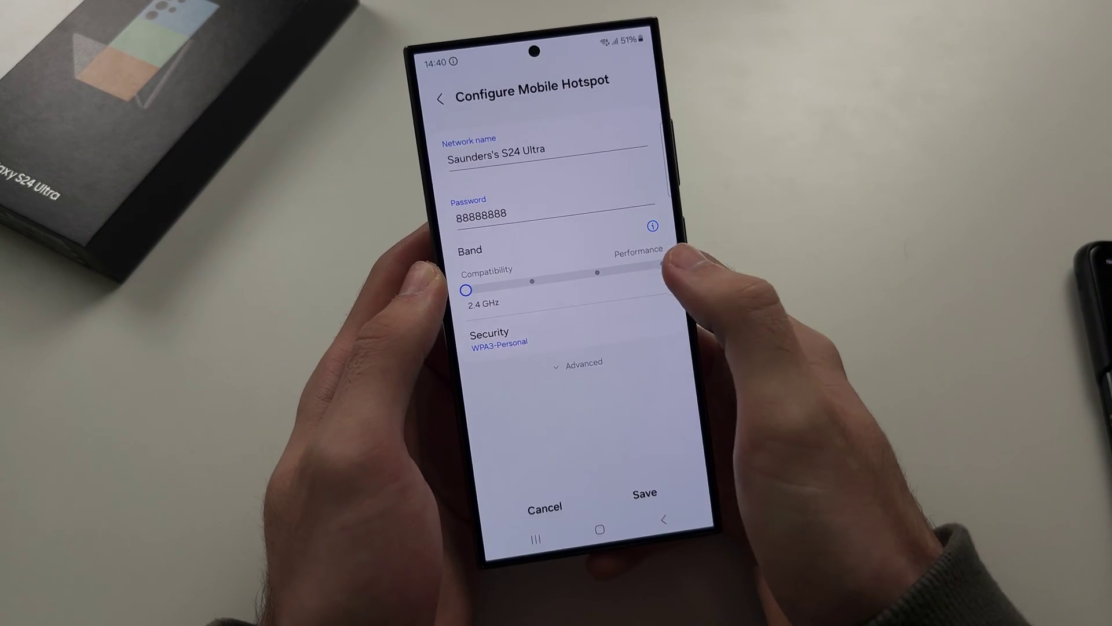
{"action": "left_click", "coordinate": [686, 276]}
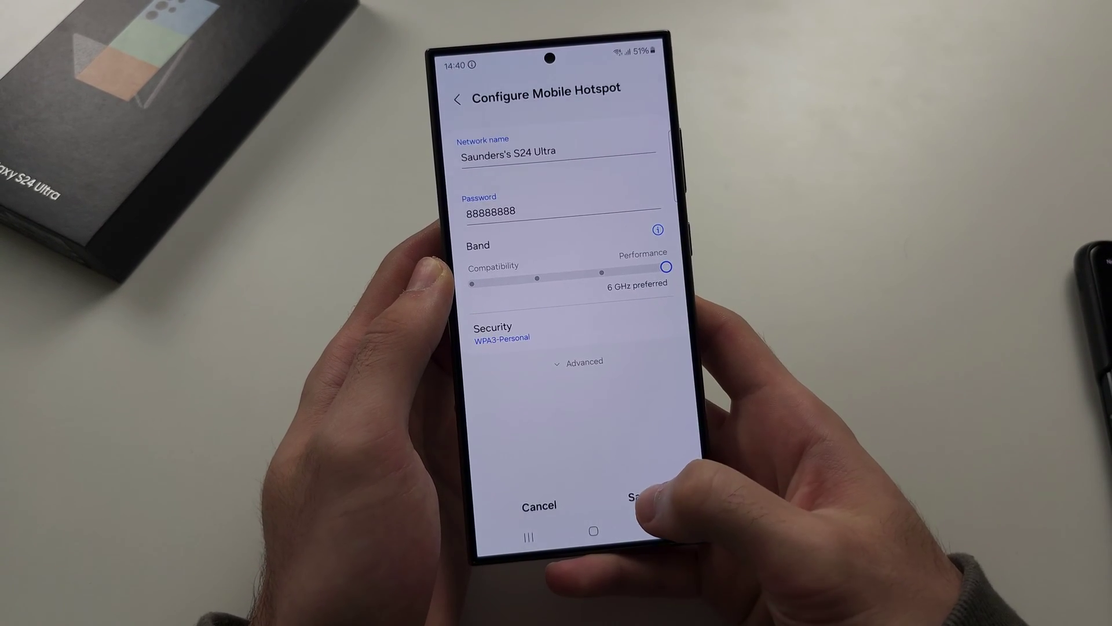
Save the hotspot configuration with the 6 GHz preferred band.
{"action": "left_click", "coordinate": [644, 504]}
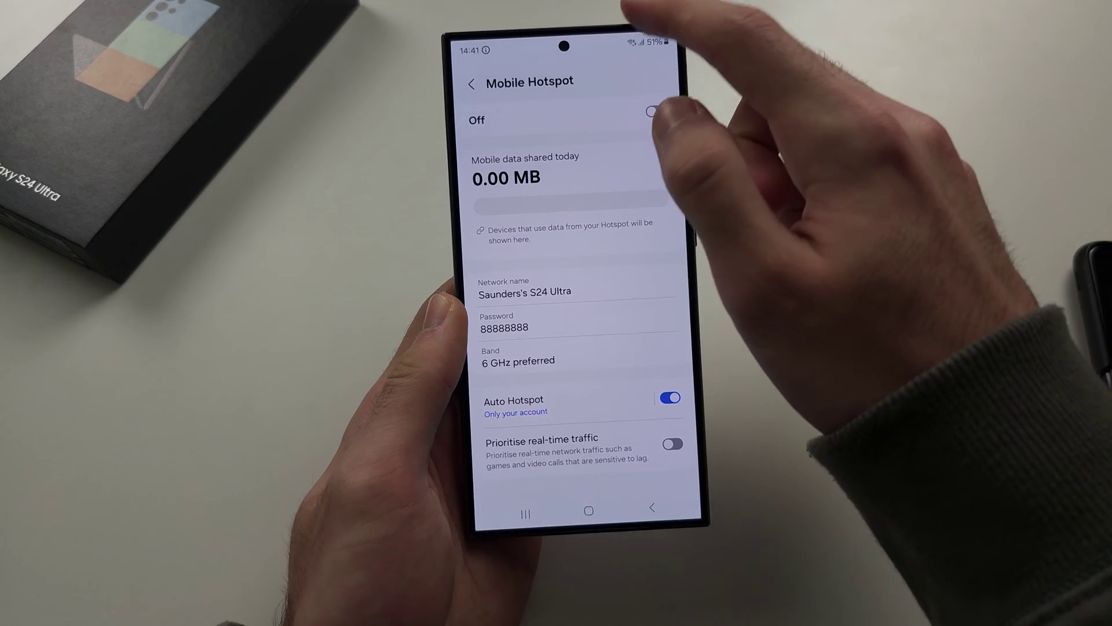
Pull down and expand quick settings twice, collapsing back to the Mobile Hotspot page.
{"action": "left_click_drag", "start_coordinate": [657, 39], "coordinate": [657, 348]}
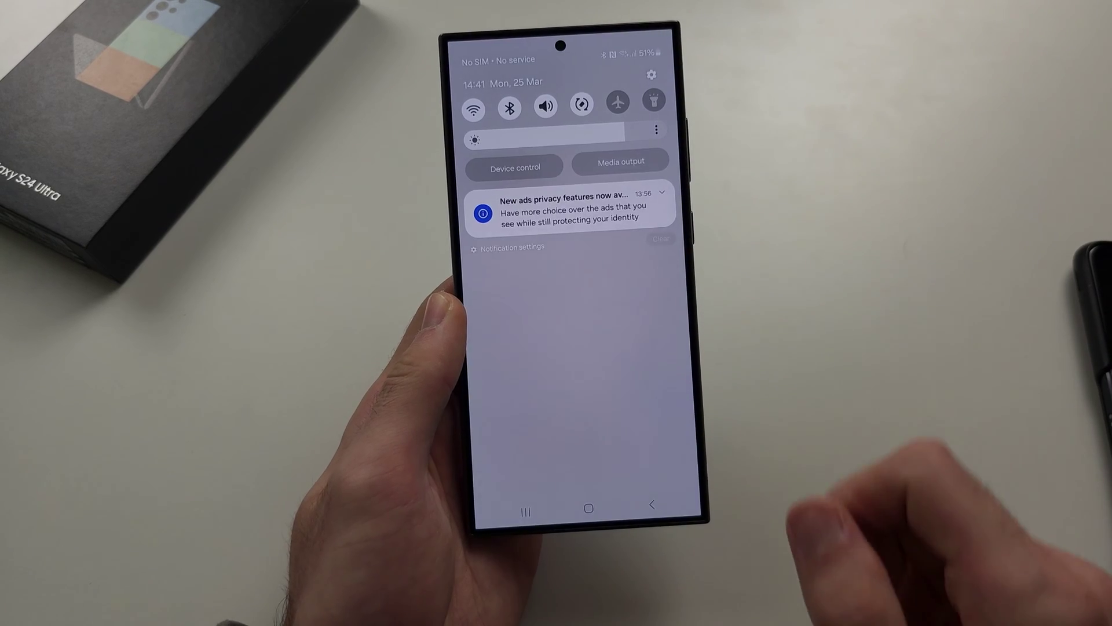
{"action": "left_click_drag", "start_coordinate": [583, 261], "coordinate": [583, 417]}
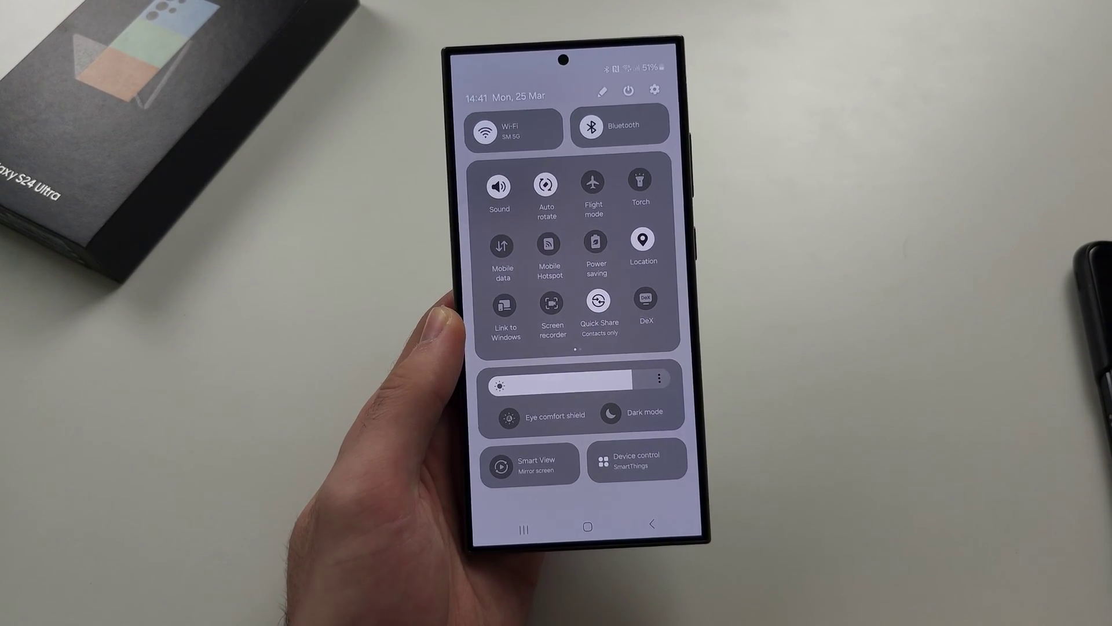
{"action": "left_click", "coordinate": [650, 528]}
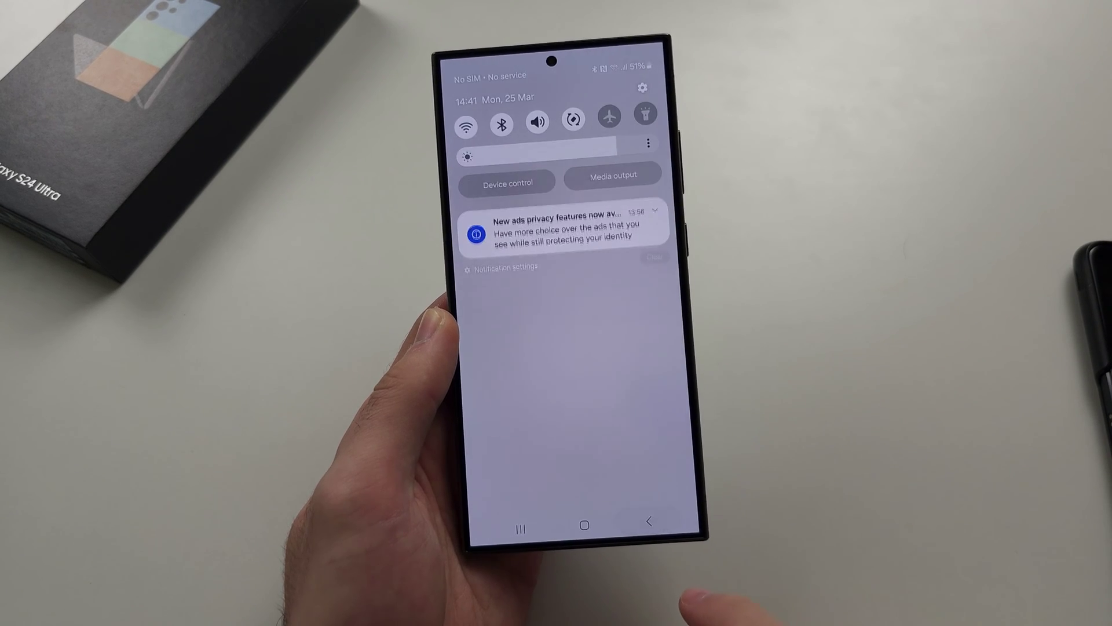
{"action": "left_click", "coordinate": [651, 524]}
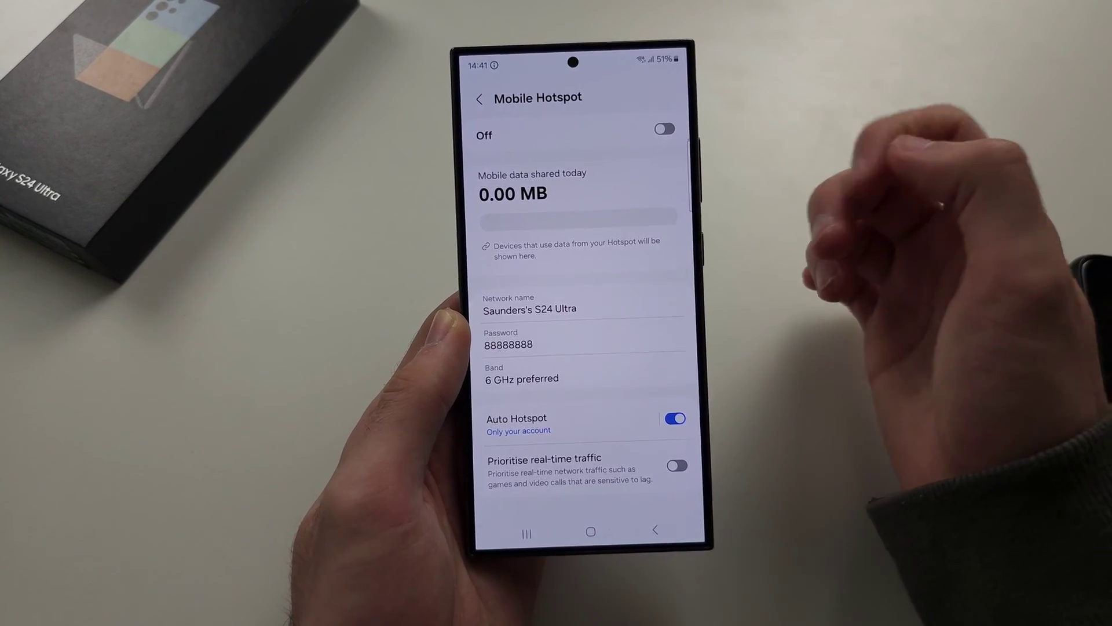
{"action": "mouse_move", "coordinate": [658, 43]}
{"action": "left_mouse_down"}
{"action": "mouse_move", "coordinate": [647, 88]}
{"action": "mouse_move", "coordinate": [687, 278]}
{"action": "left_mouse_up"}
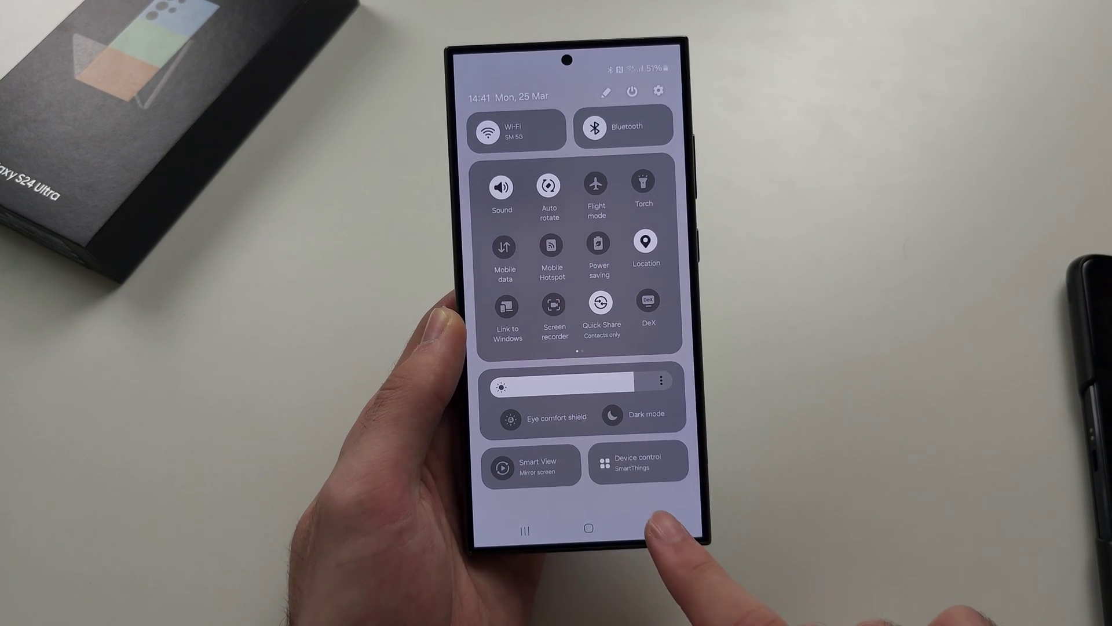
{"action": "left_click", "coordinate": [658, 527]}
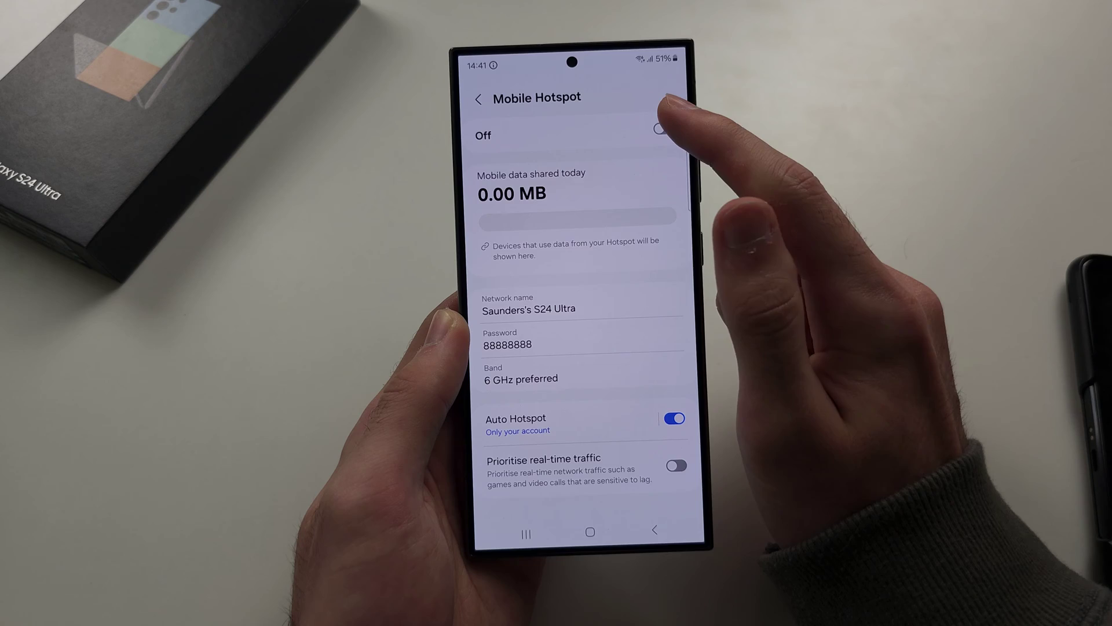
Switch the Mobile Hotspot on so ROG-Phone-7-series connects.
{"action": "left_click", "coordinate": [664, 127]}
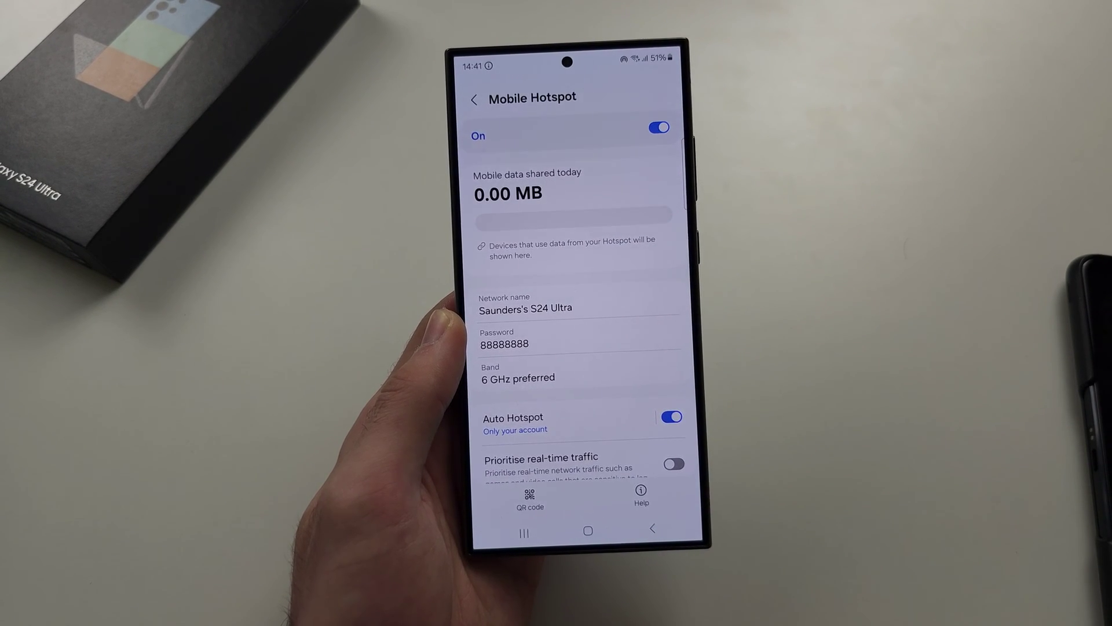